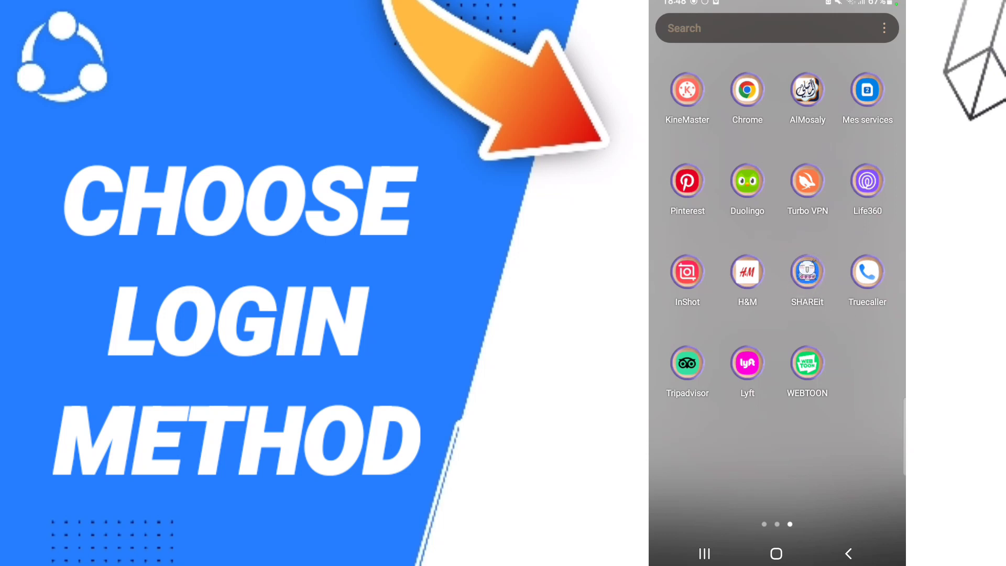
- Launch SHAREit and go to the Me profile page
{"action": "left_click", "coordinate": [807, 272]}
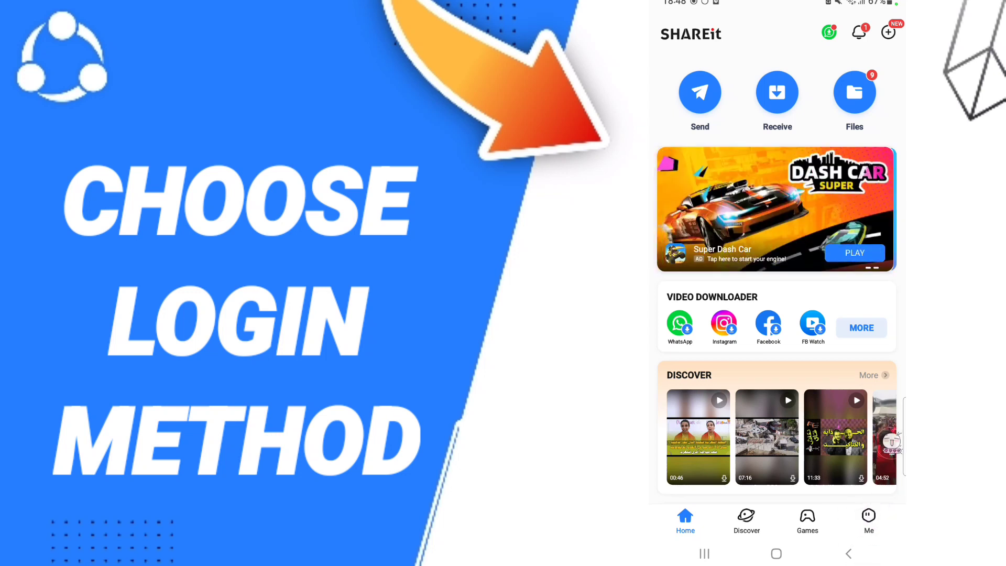
{"action": "left_click", "coordinate": [869, 520]}
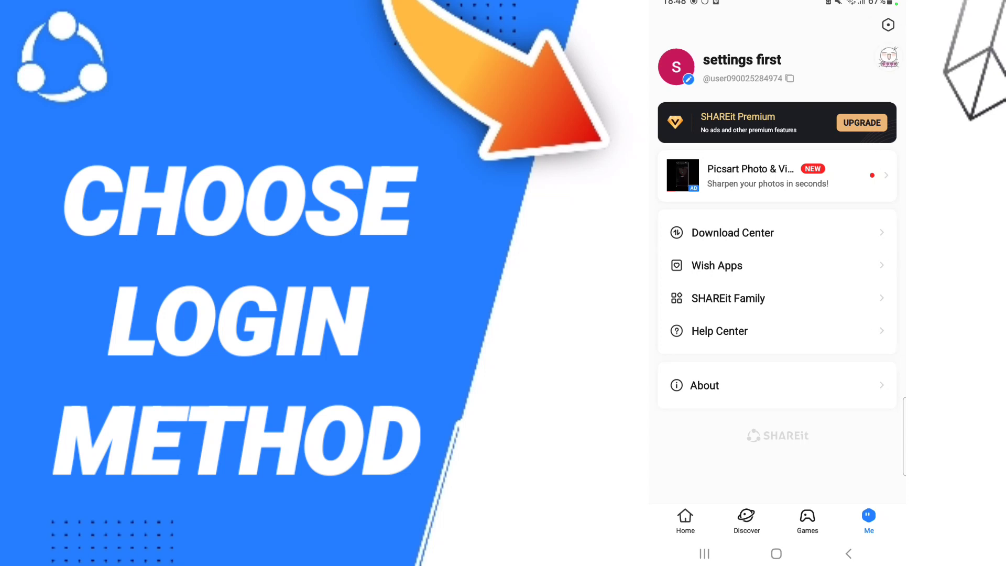
- Go through Settings and Manage Profile to reach Account Center
{"action": "left_click", "coordinate": [893, 24]}
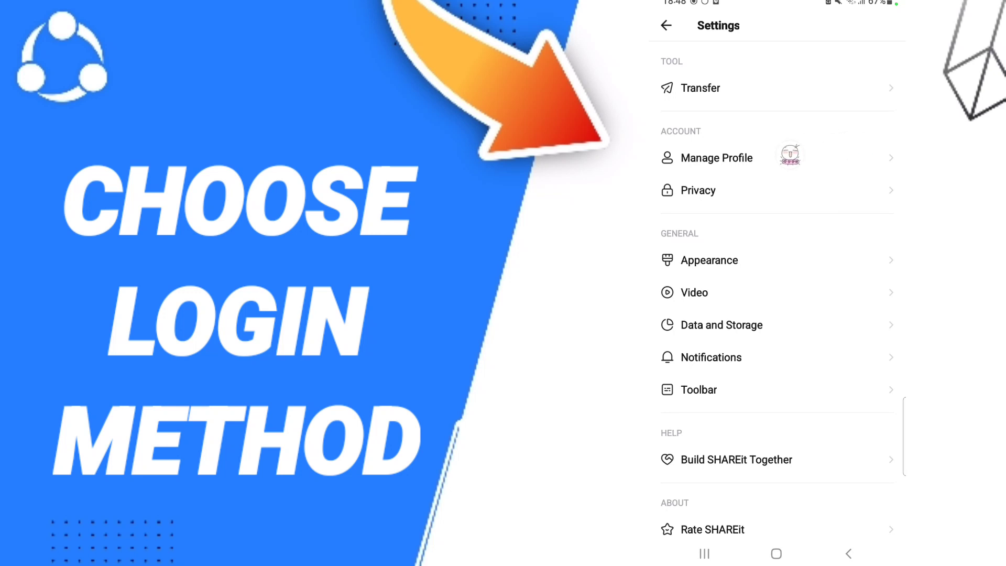
{"action": "left_click", "coordinate": [859, 140]}
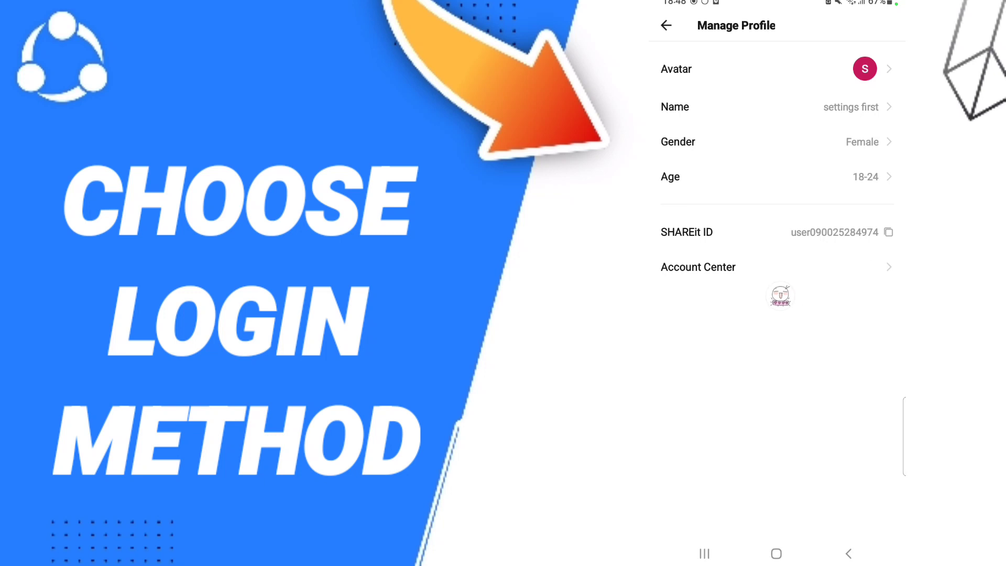
{"action": "left_click", "coordinate": [889, 272]}
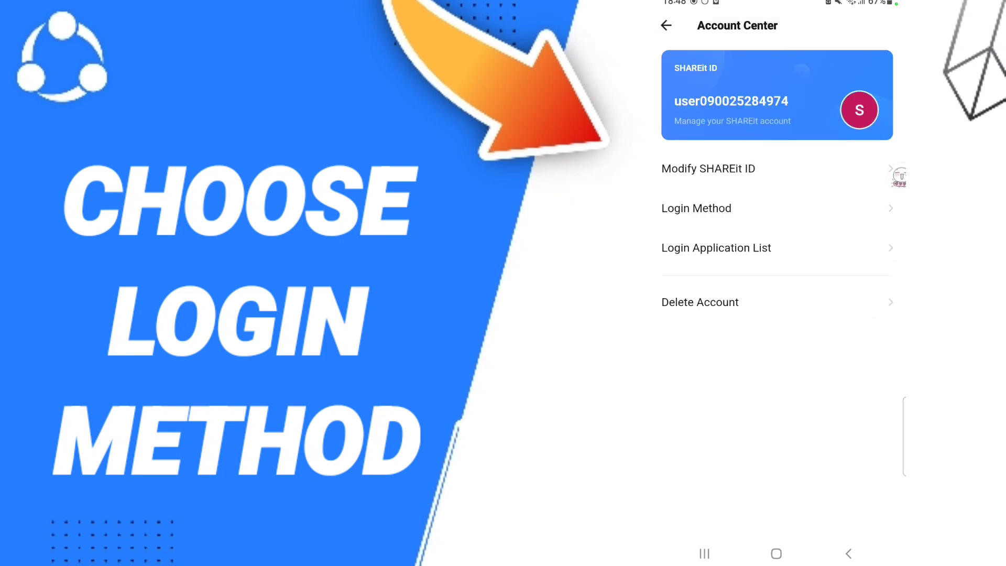
- Open Login Method from Account Center to view the linked accounts
{"action": "left_click", "coordinate": [833, 209]}
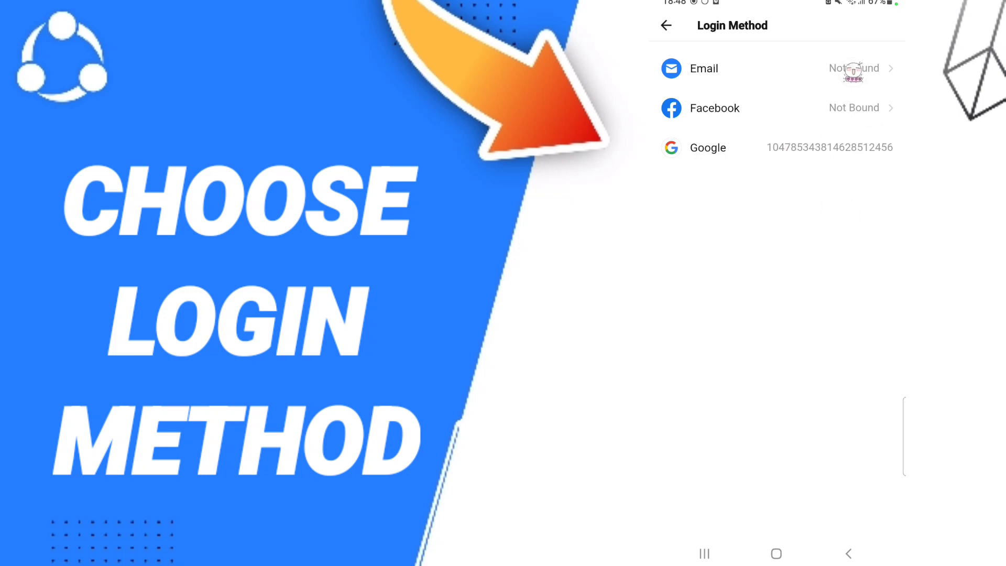
- Pull down the notification shade over the Login Method screen
{"action": "left_click_drag", "start_coordinate": [778, 4], "coordinate": [778, 314]}
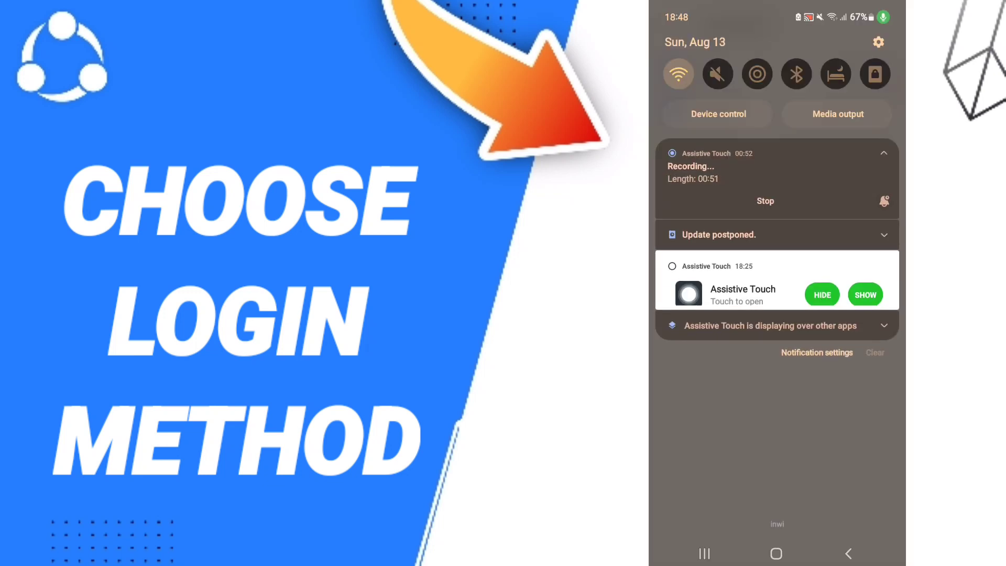